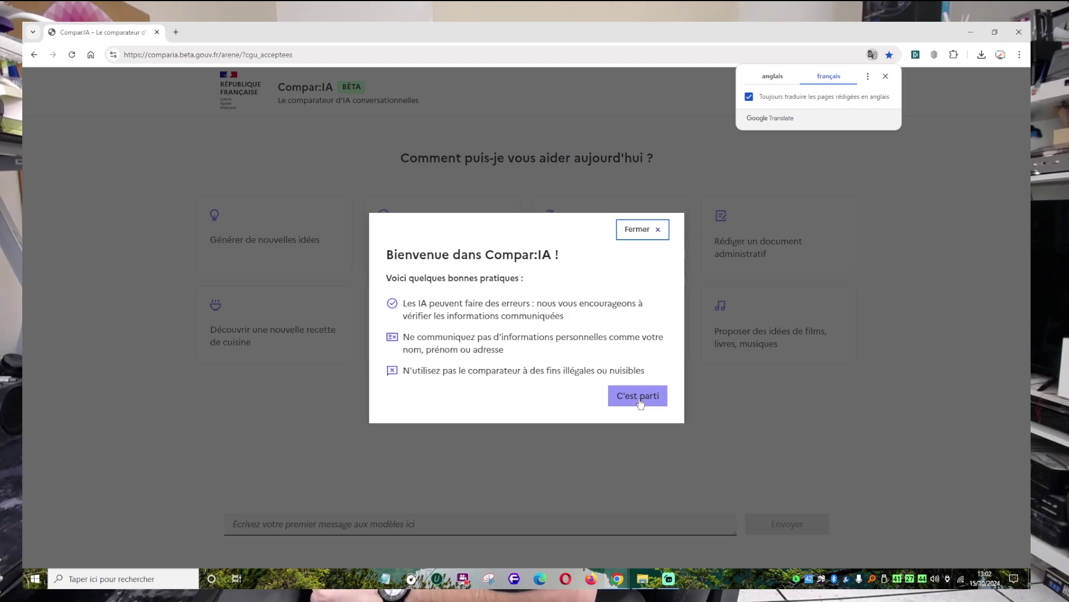
- Accept the good-practice notice and send the suggested question on combining sport and healthy eating to gain energy
click(643, 400)
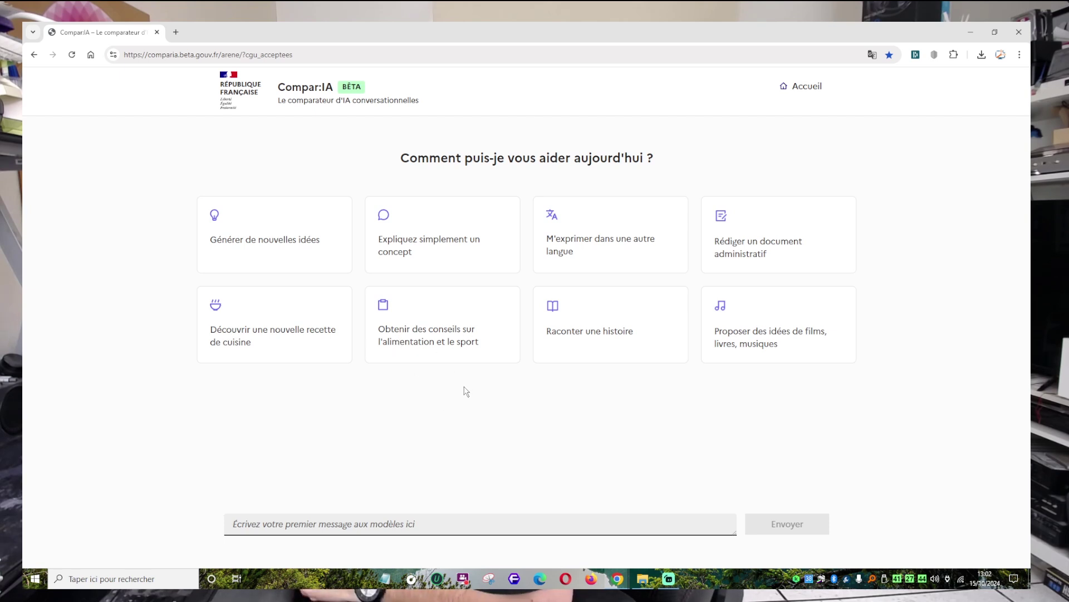
click(446, 346)
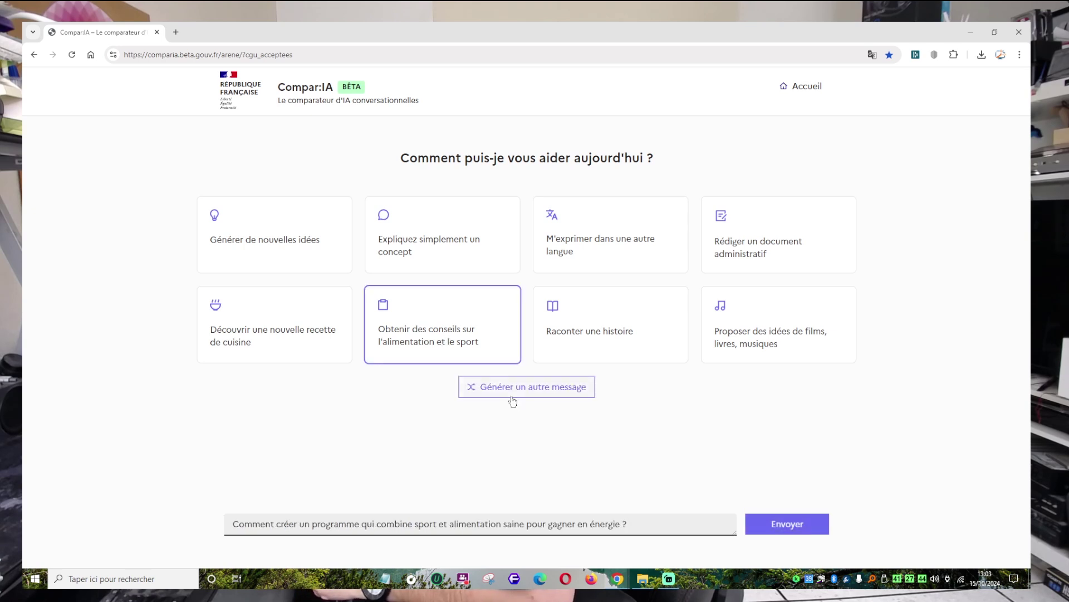
click(763, 526)
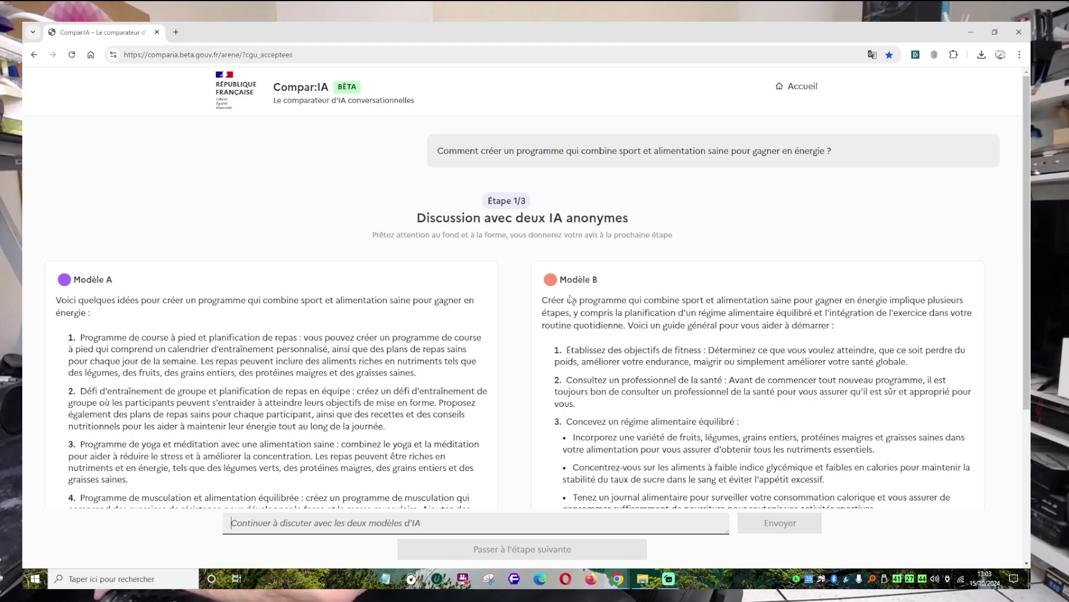
- Show the page full screen and read through the answers of Modèle A and Modèle B
key(F11)
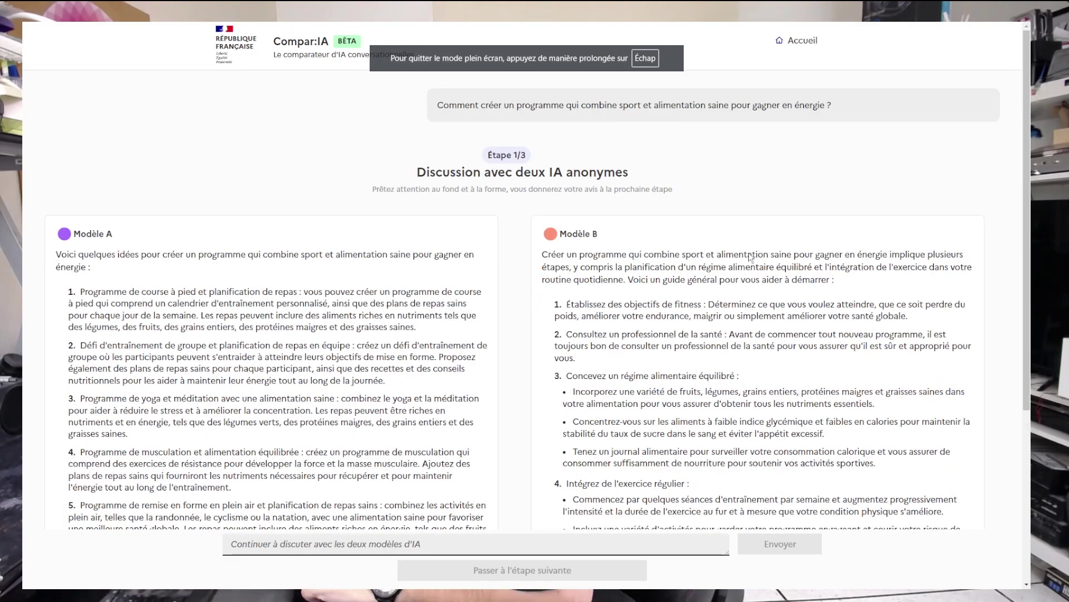
drag(1028, 250, 1031, 334)
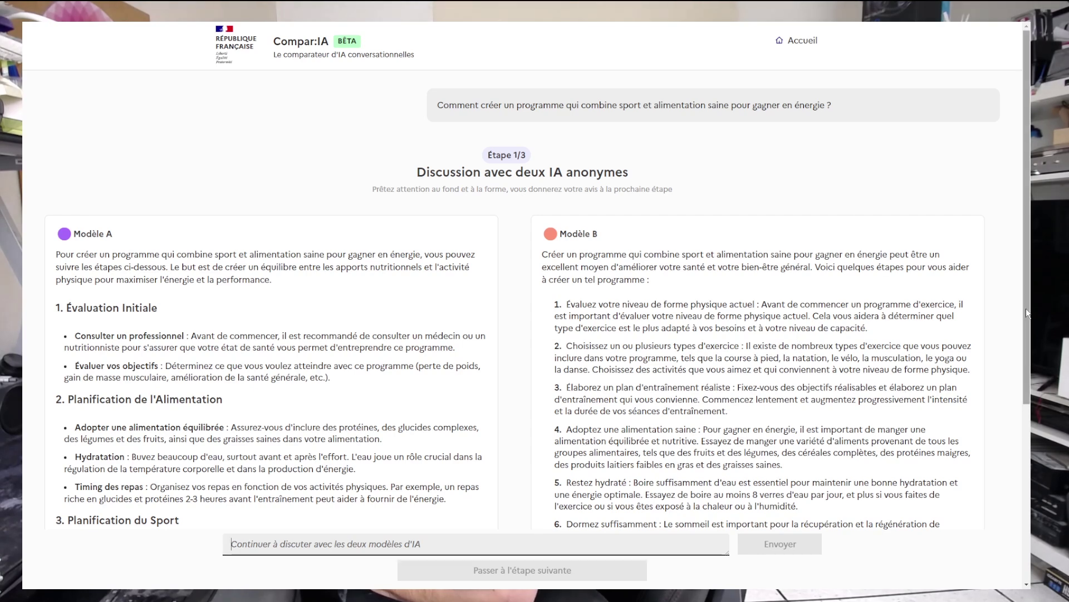
drag(1026, 308, 1033, 379)
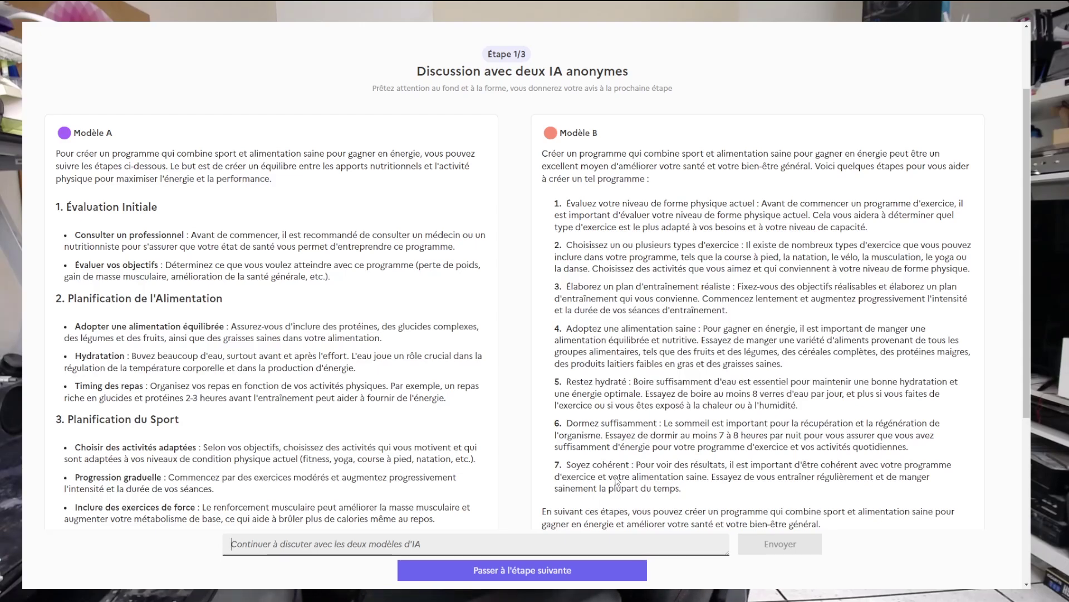
- Go on to the vote, prefer Modèle B, and rate both models "Mise en forme claire" and Modèle B also "Complètes"
click(534, 572)
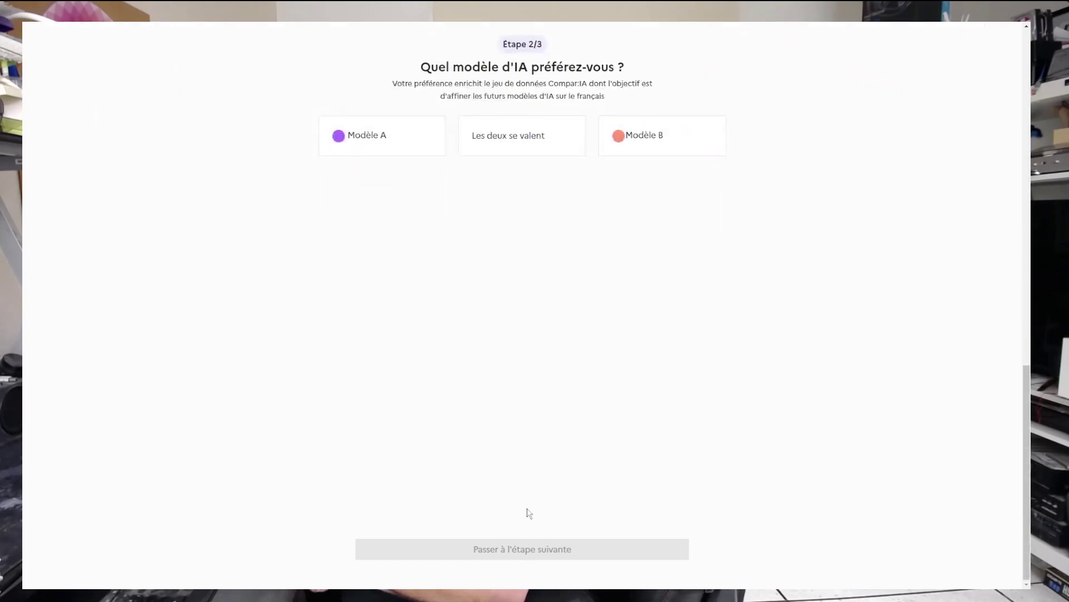
click(638, 149)
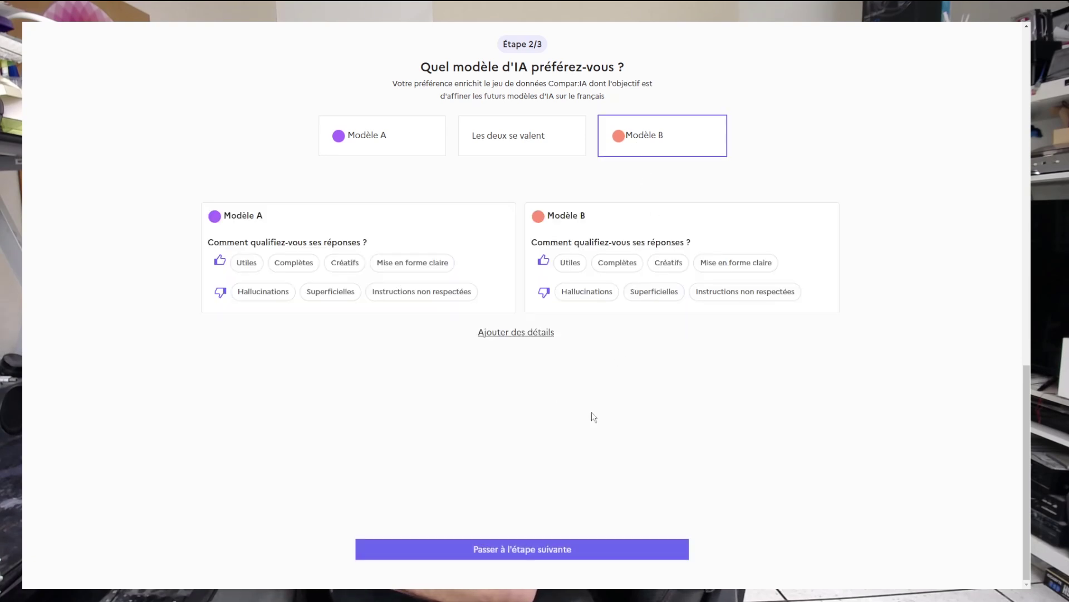
click(741, 266)
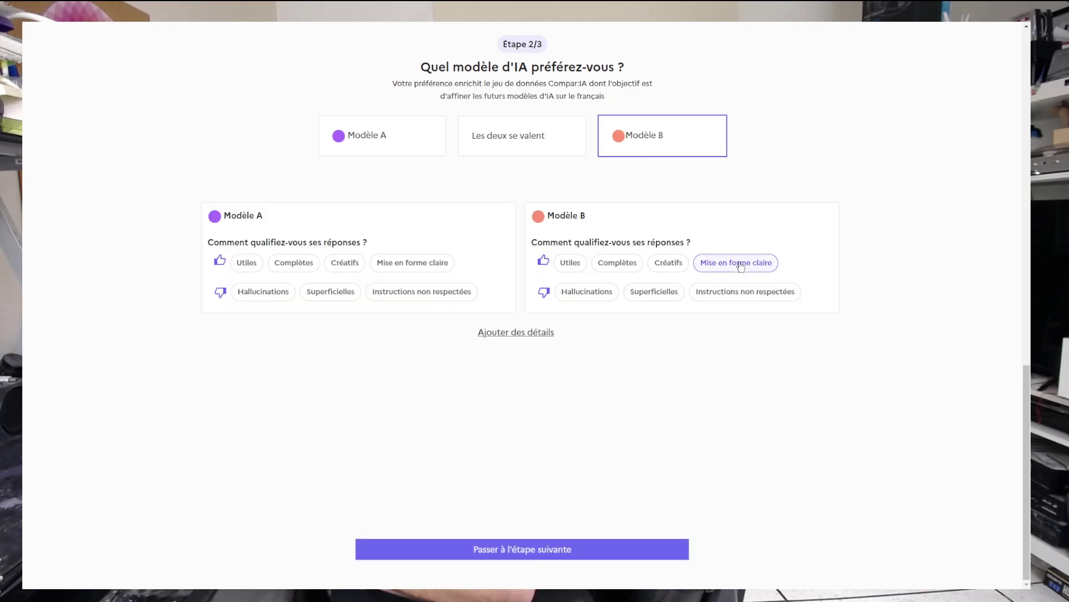
click(407, 267)
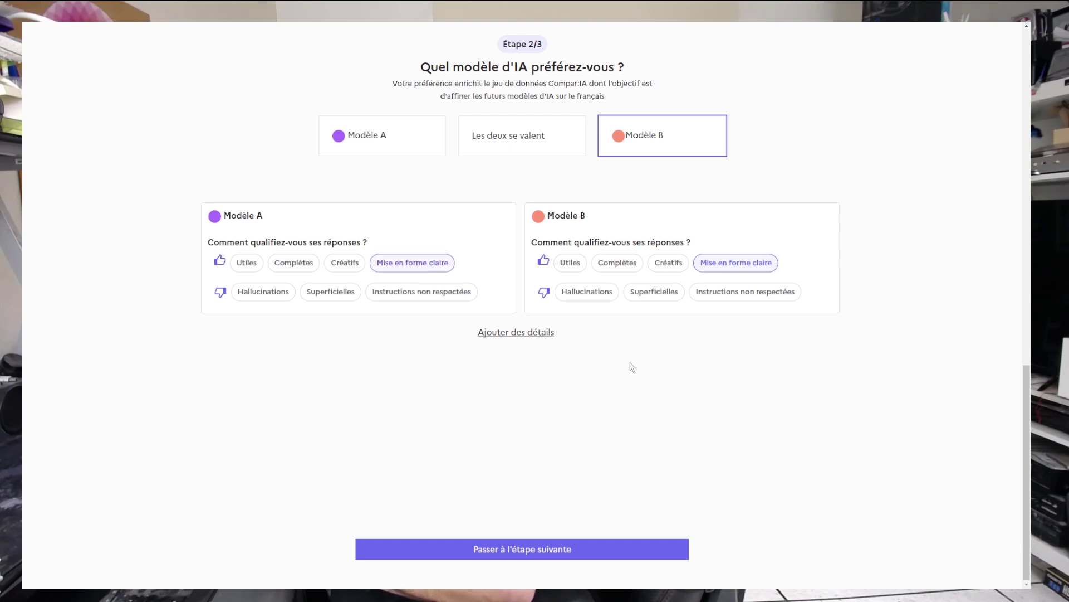
click(627, 267)
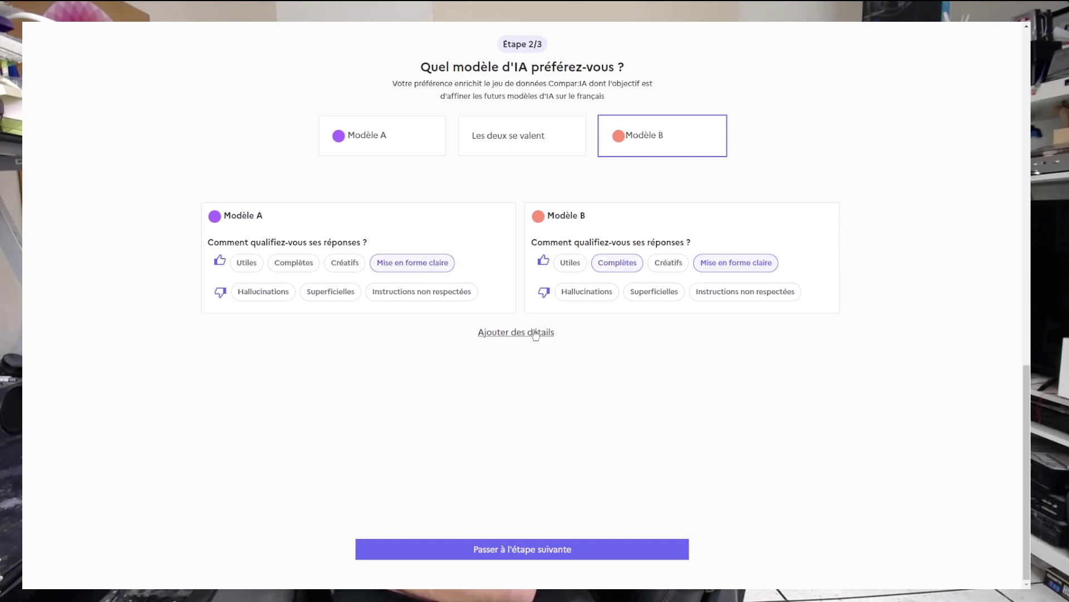
- Open the detail comment fields, leave them empty, and submit the vote to reveal the two AIs
click(535, 334)
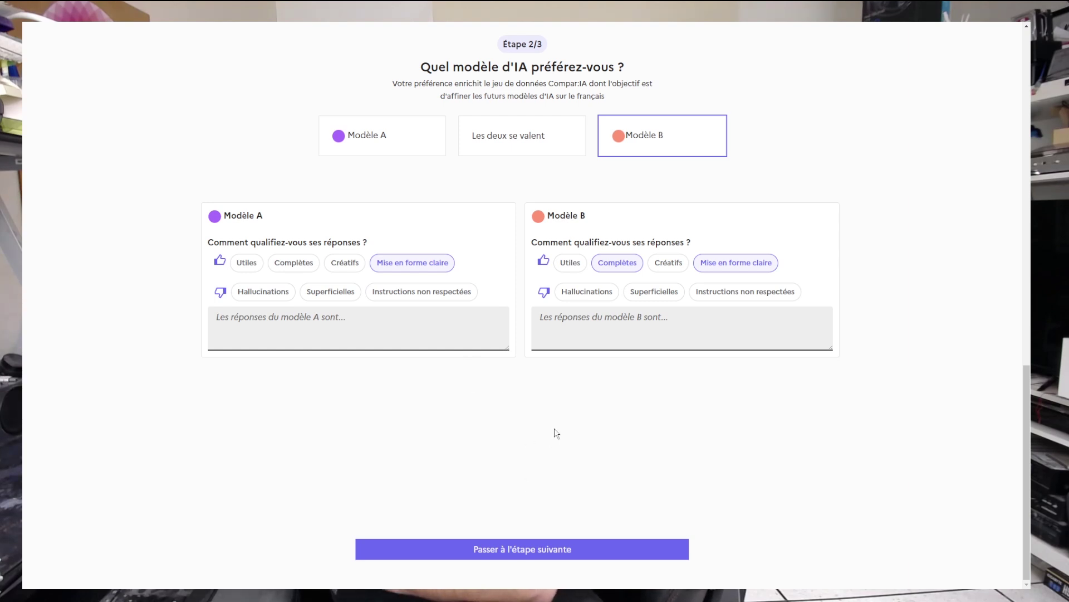
click(538, 548)
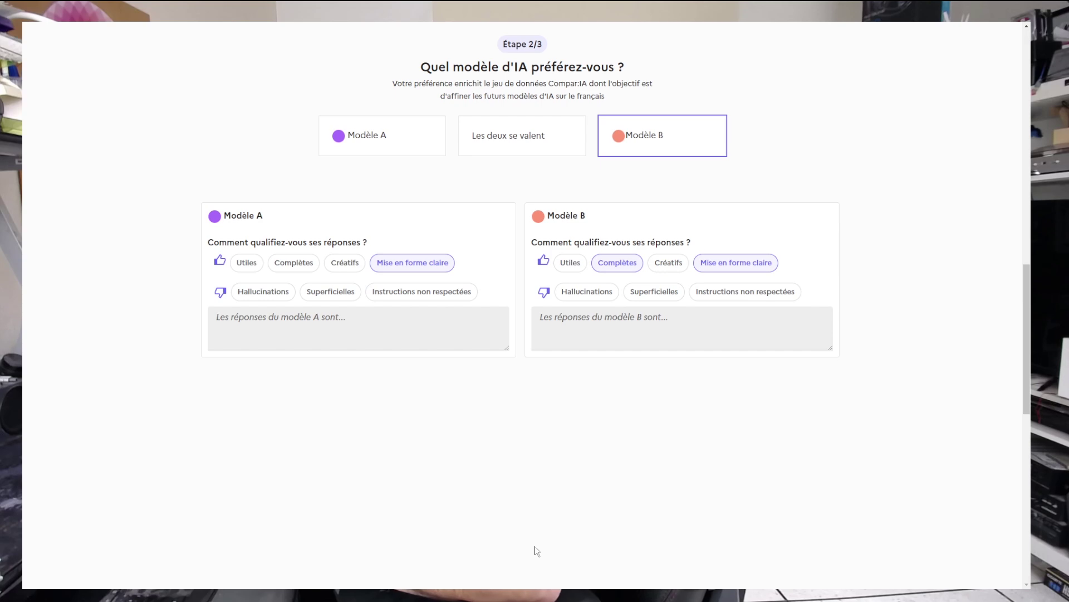
scroll(537, 550, down, 2)
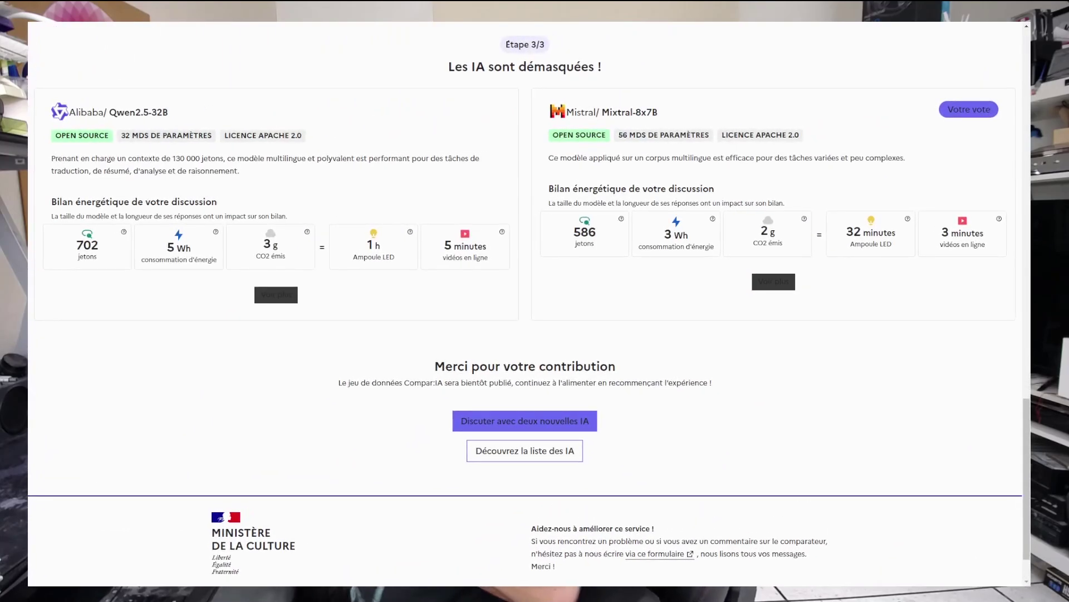
- Start a discussion with two new AIs and ask "Que dois-je faire pour maigrir sans faire de sport ?"
click(524, 423)
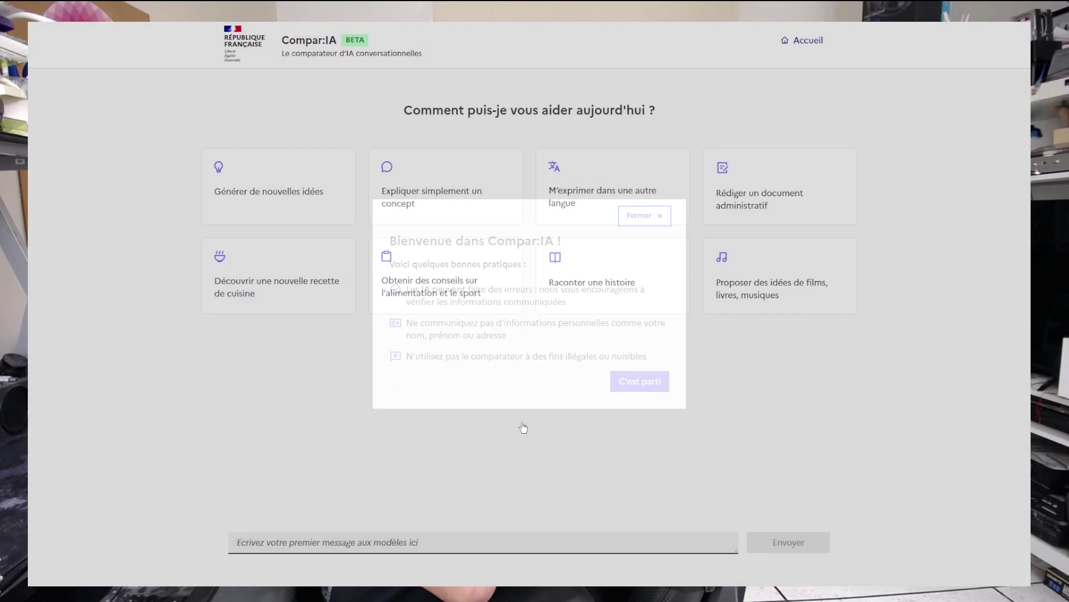
click(624, 386)
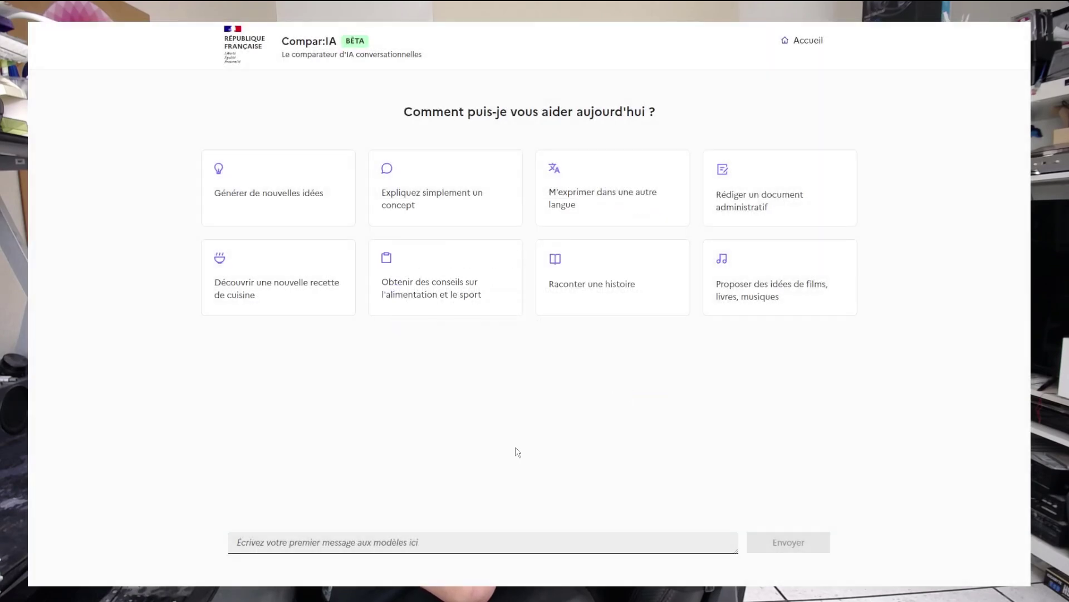
click(405, 538)
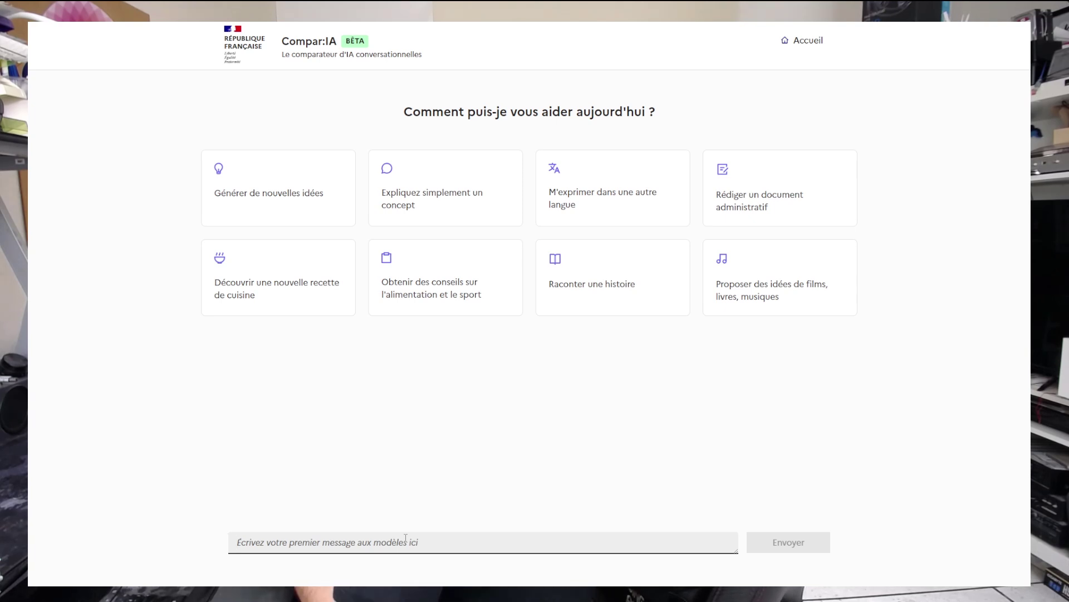
text(Que dois-)
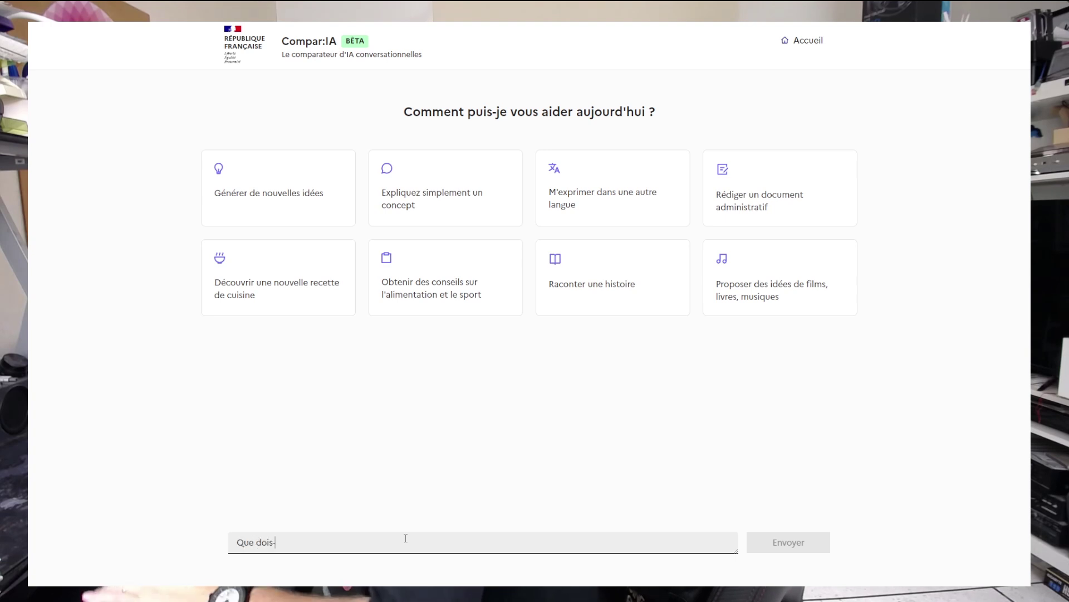
text(je faire pou)
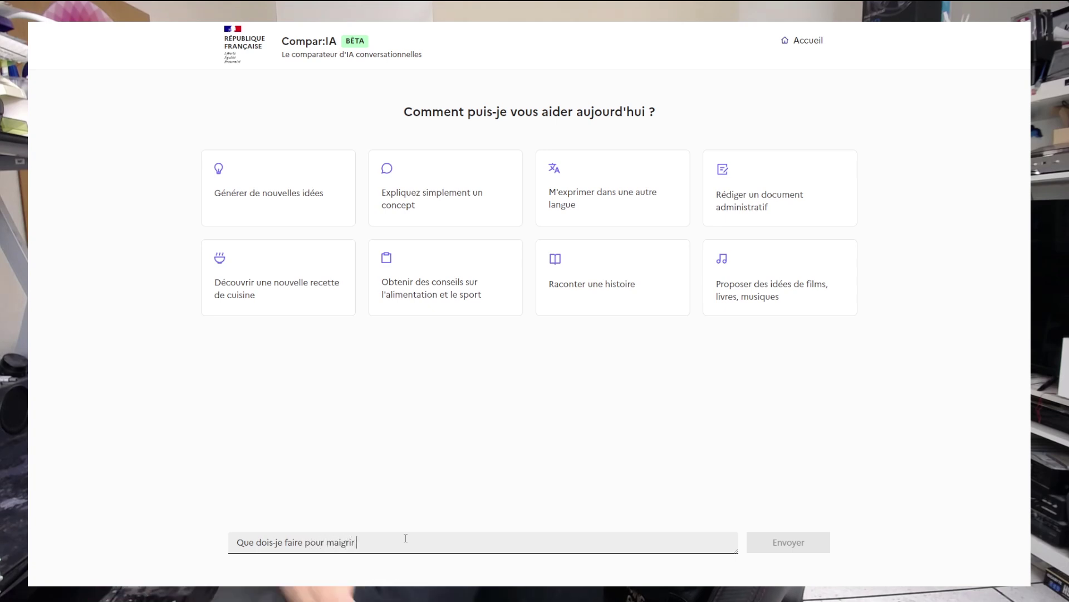
text(r maigrir)
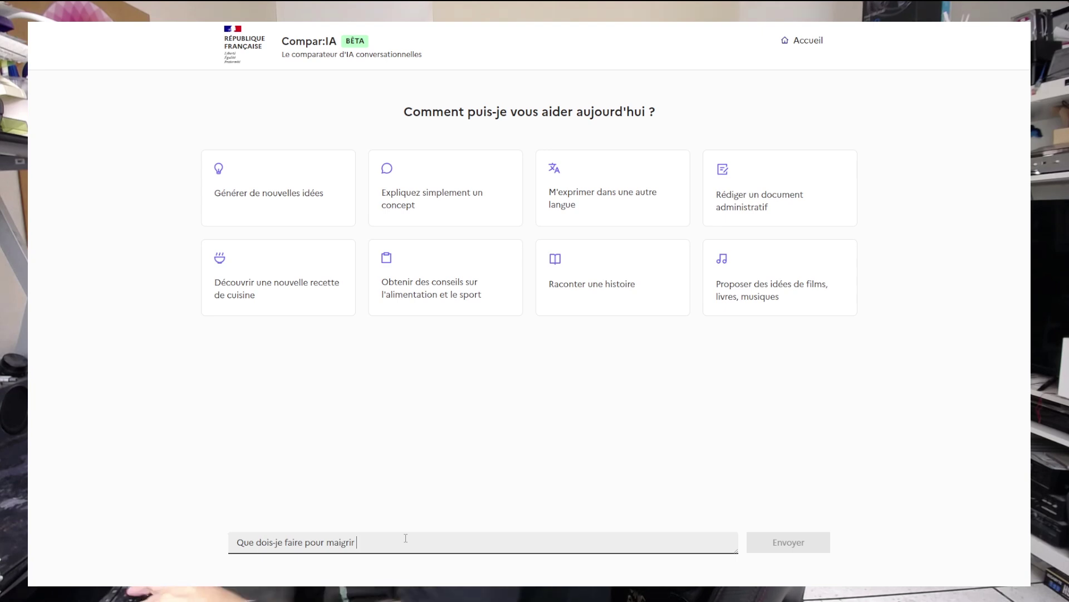
text( sa)
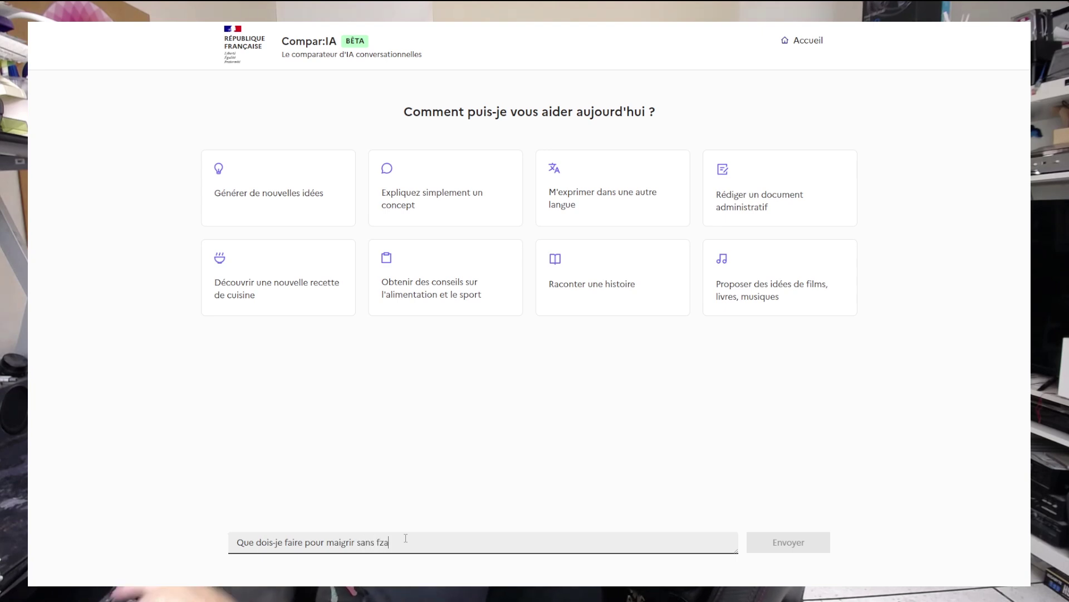
text(ns faire de spo)
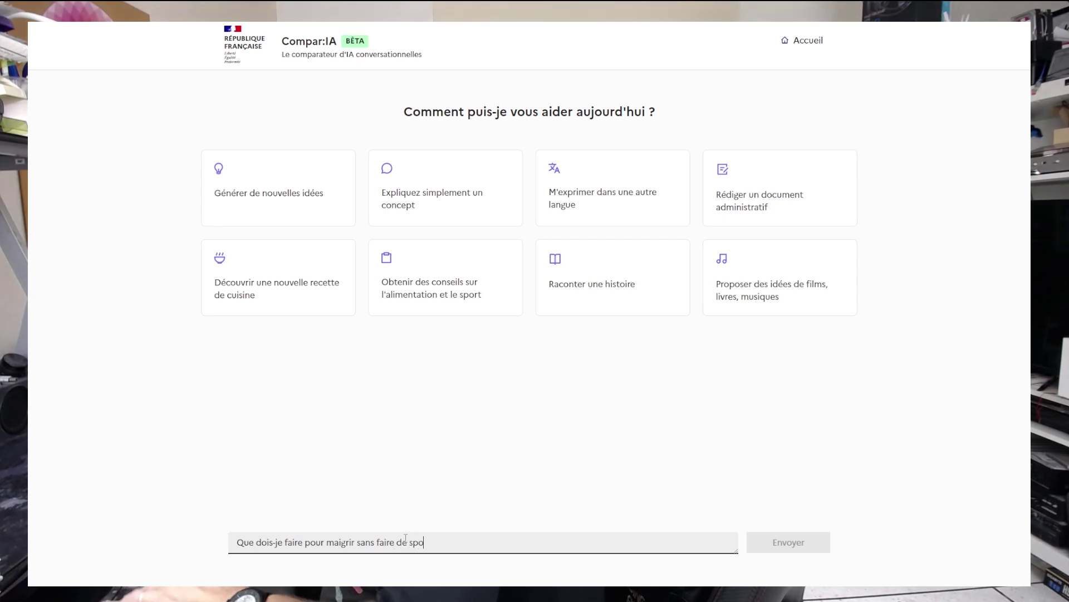
text(rt ?)
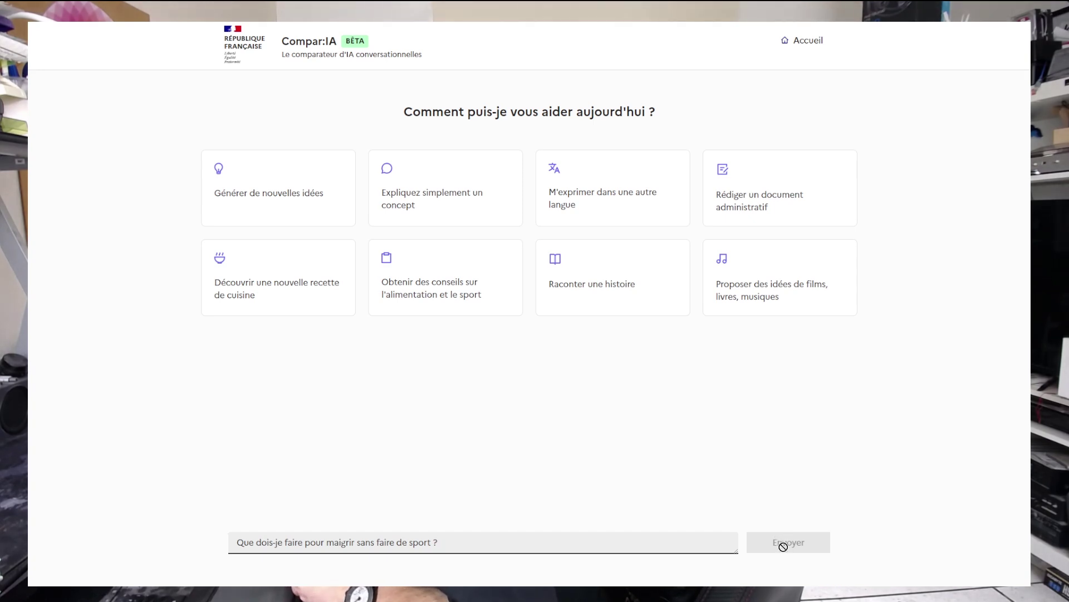
key(Return)
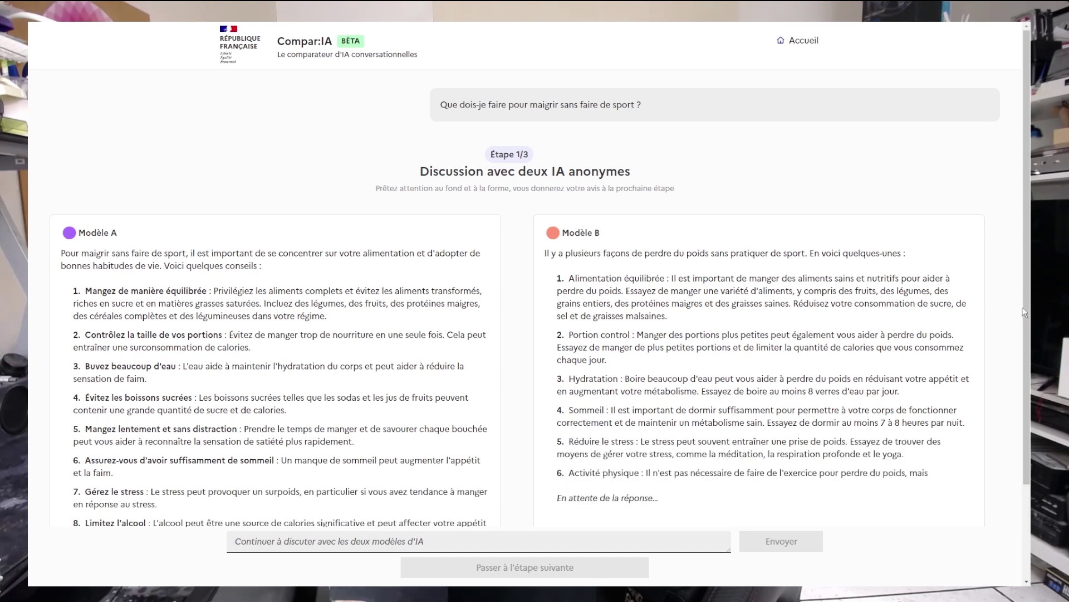
- Review both weight-loss answers, then vote for Modèle A, rated "Mise en forme claire" and "Créatifs", and submit
drag(1027, 312, 1029, 359)
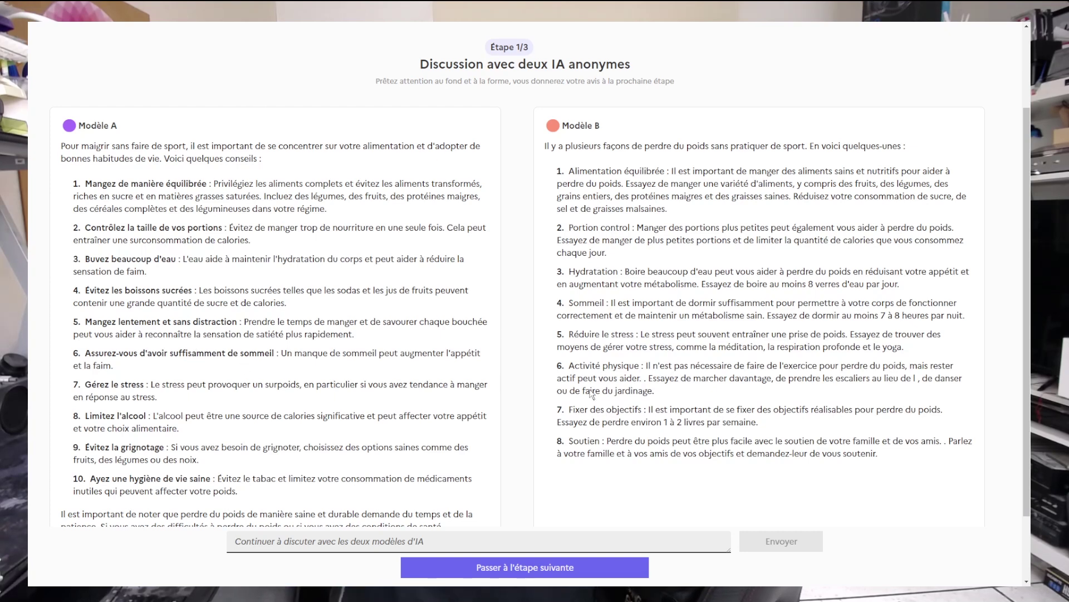
click(550, 568)
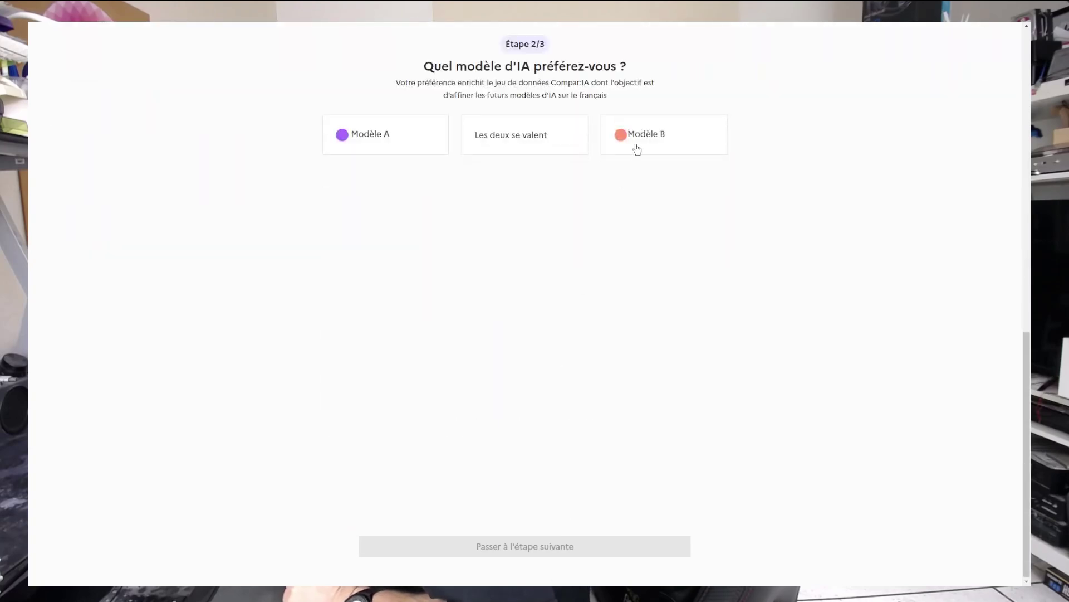
click(642, 146)
click(397, 144)
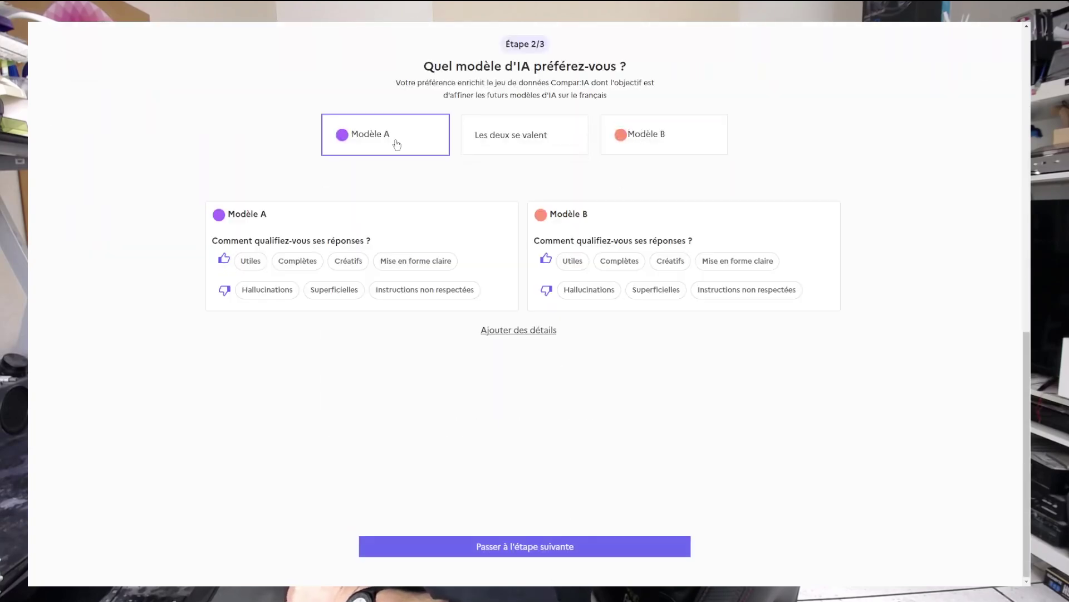
click(415, 263)
click(349, 263)
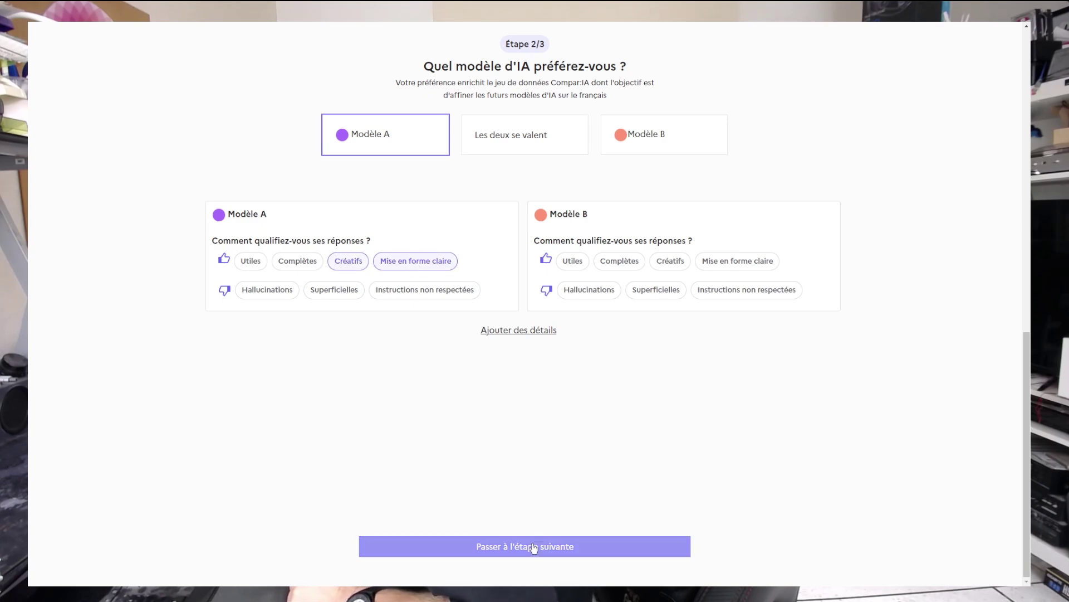
click(534, 547)
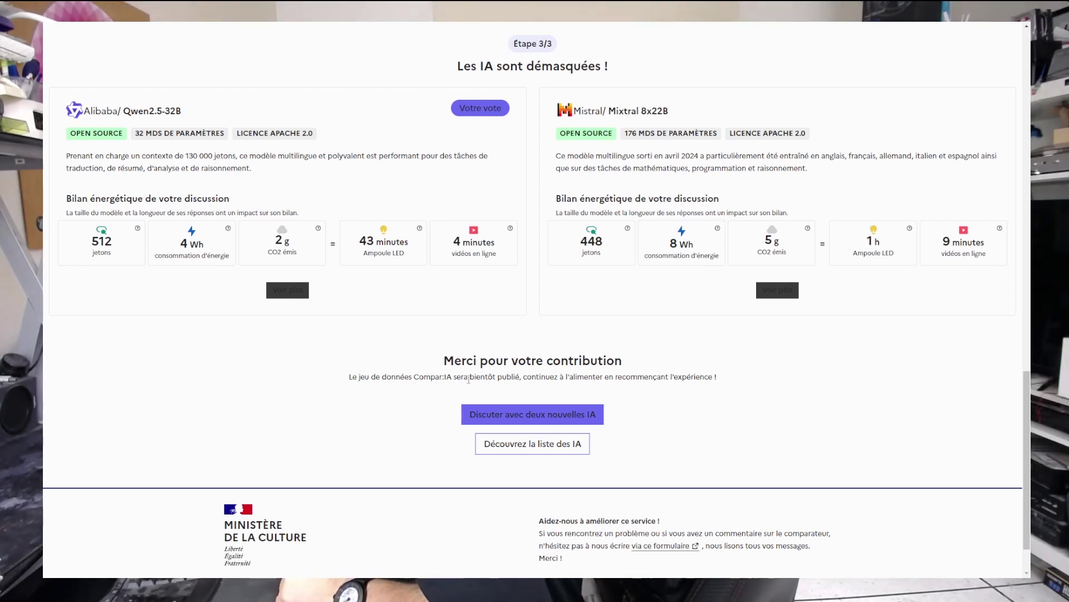
- Start another discussion with two new AIs and ask "Est-ce qu'un proton peut fusionner avec un neutron ?"
click(519, 414)
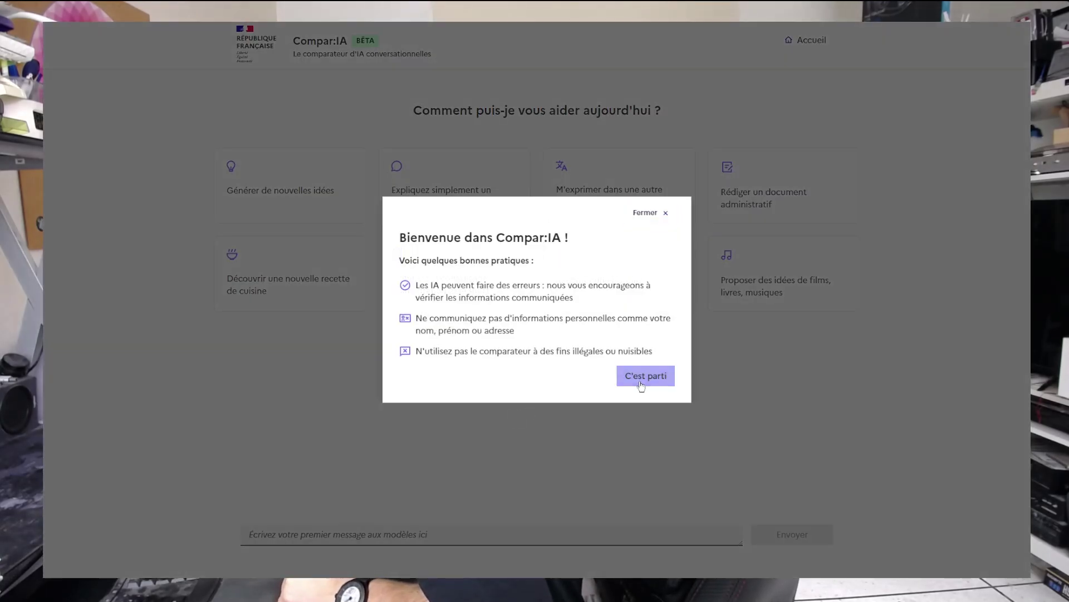
click(641, 384)
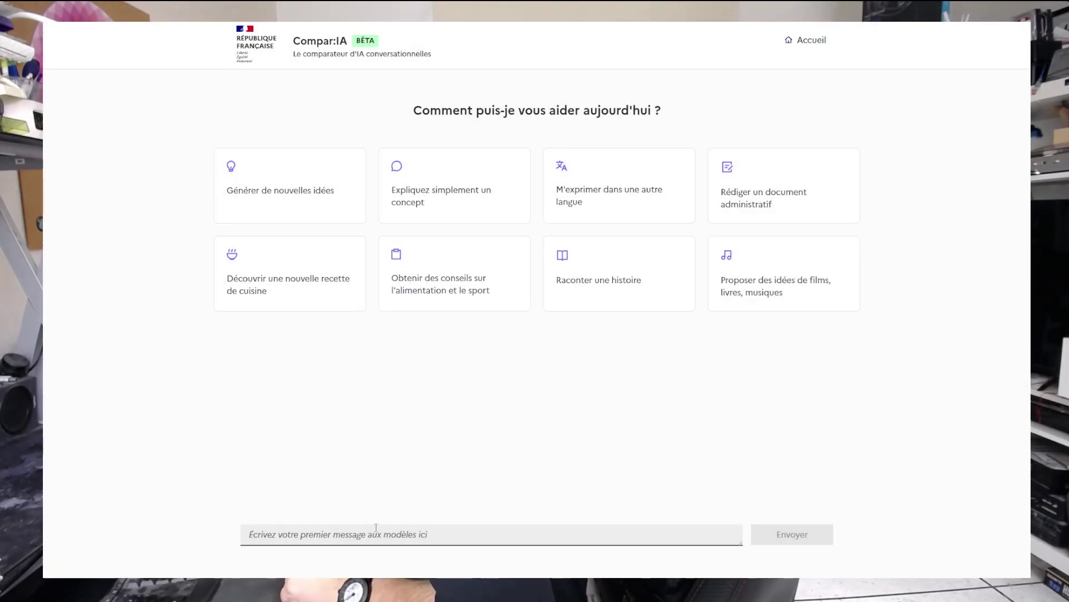
text(E)
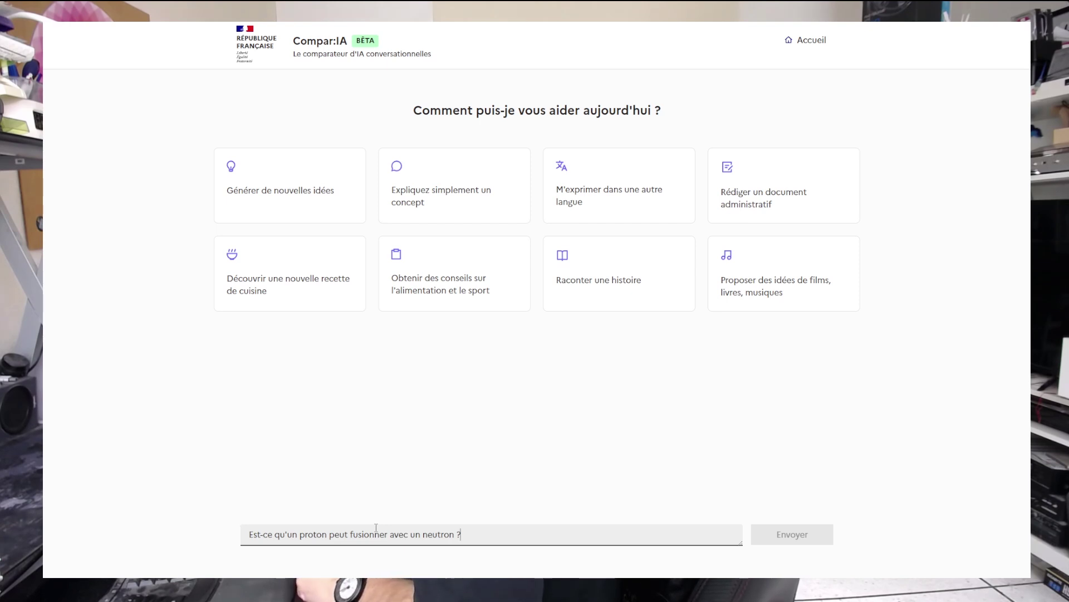
key(Return)
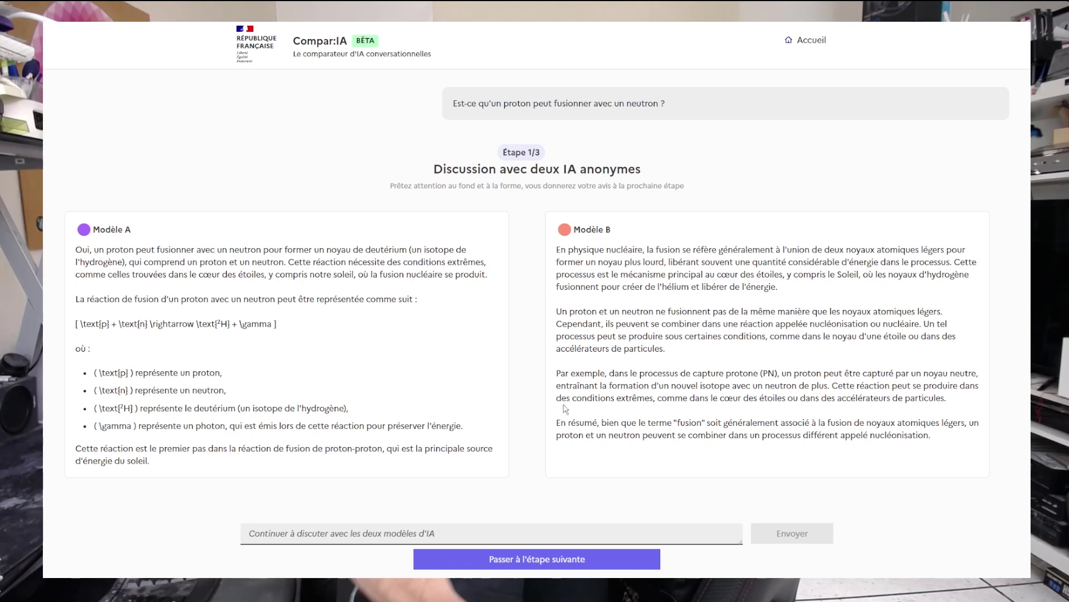
- Vote for Modèle A on the proton question, rating it "Mise en forme claire" and Modèle B "Superficielles", and submit
click(529, 559)
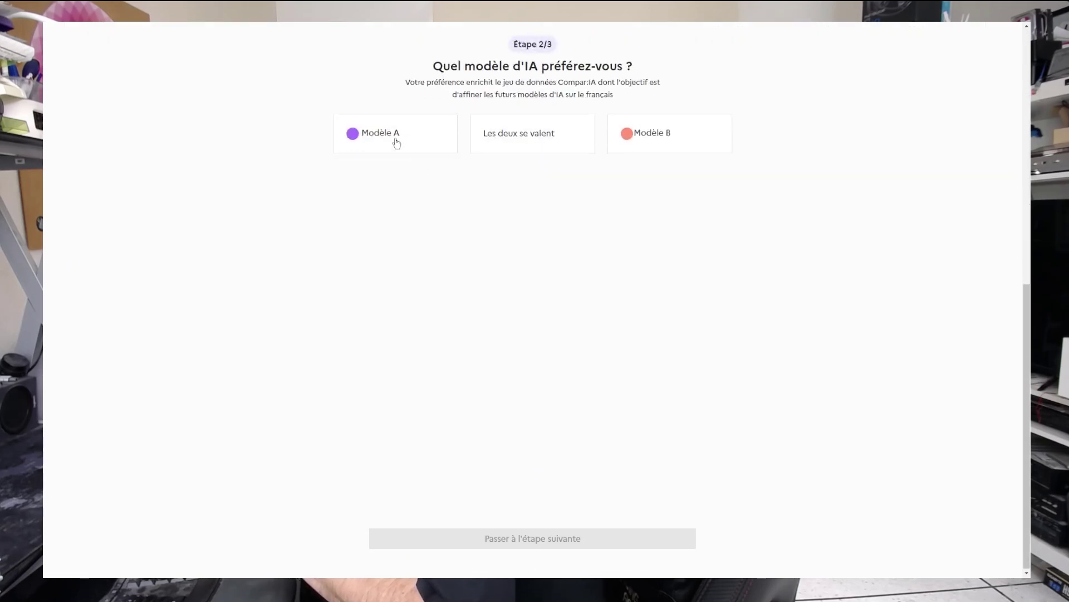
click(397, 144)
click(426, 267)
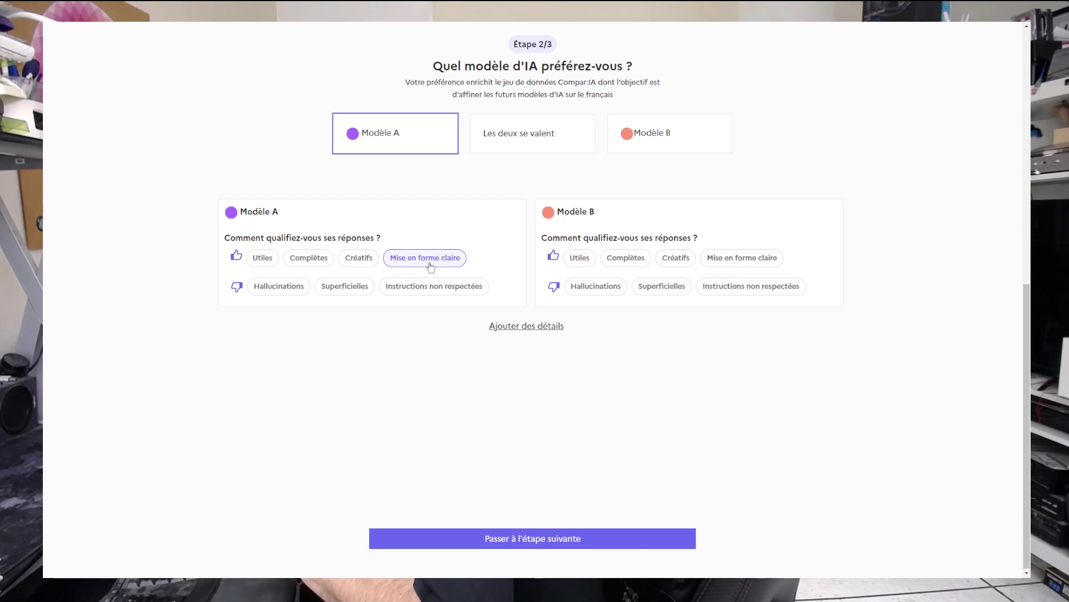
click(675, 290)
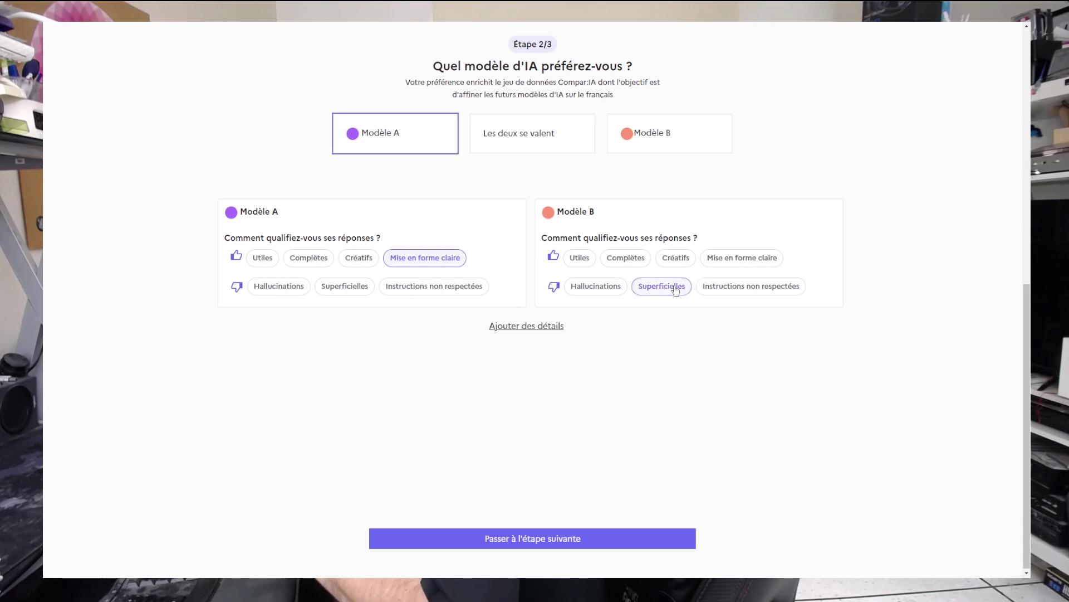
click(547, 539)
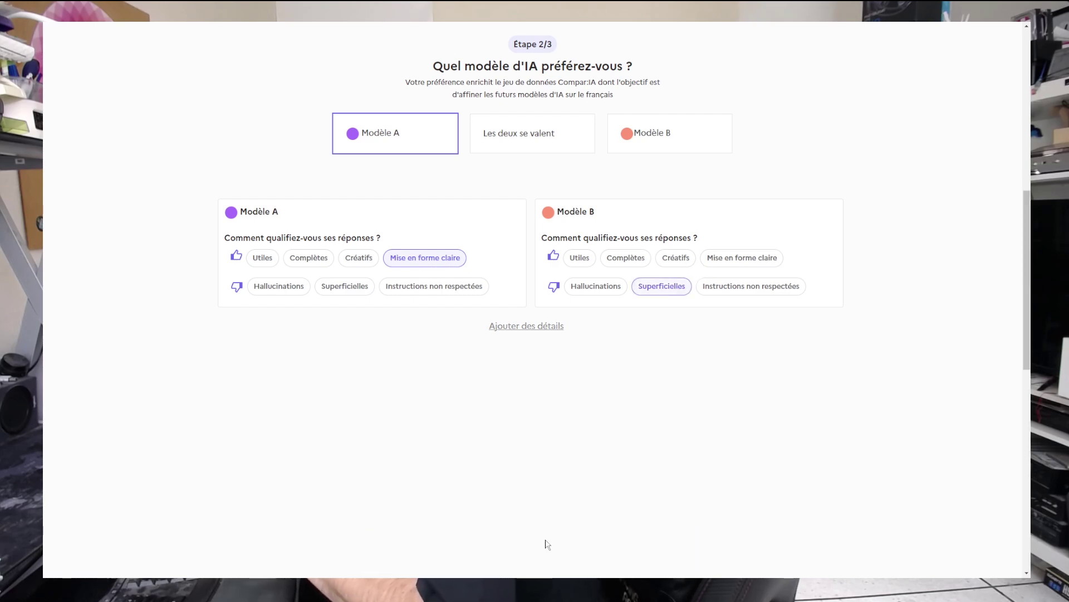